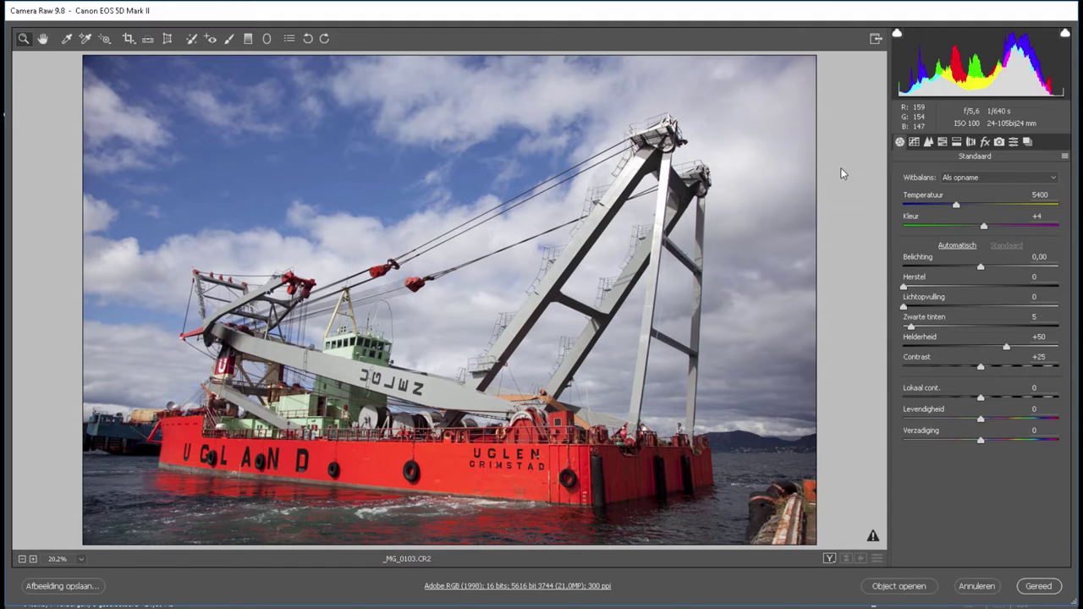
- Select the Targeted Adjustment tool so the photo can be adjusted by dragging on it
left_click(104, 39)
- Make the Targeted Adjustment tool control the parametric tone curve, after briefly trying Verzadiging
right_click(361, 129)
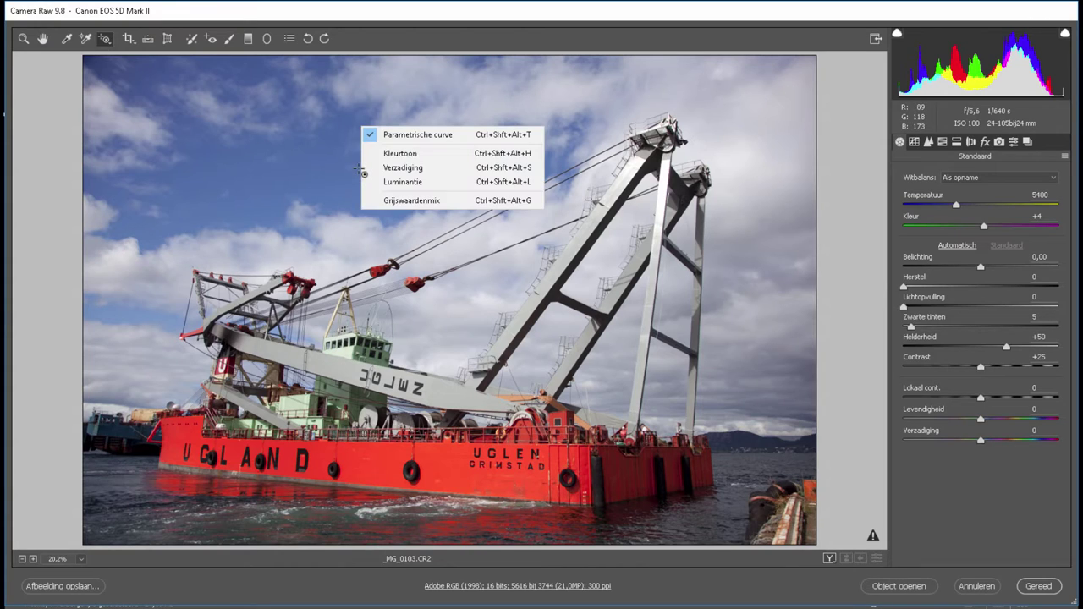
left_click(406, 136)
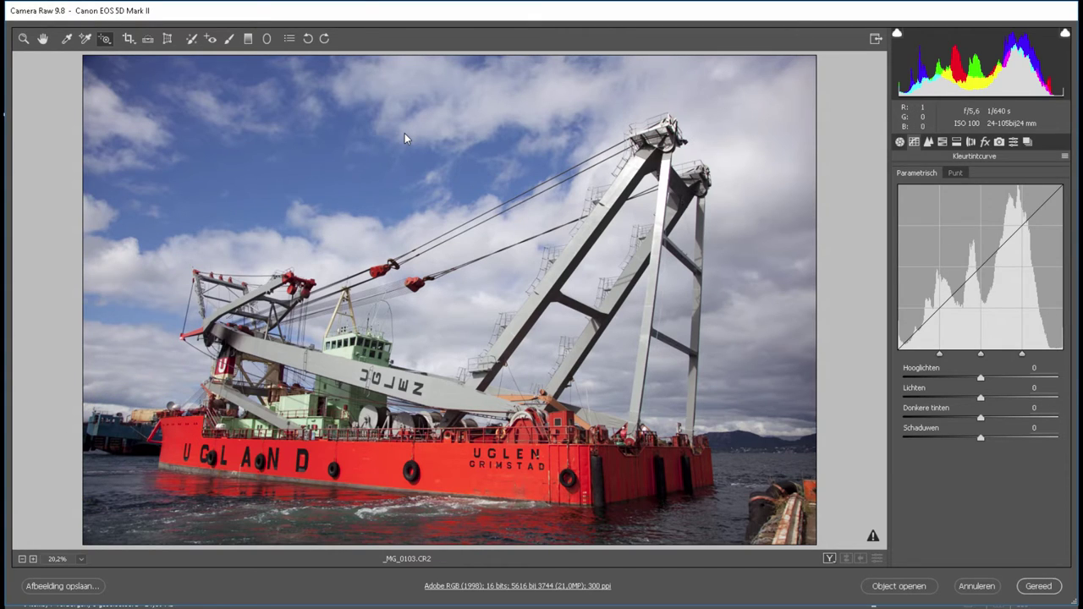
right_click(142, 441)
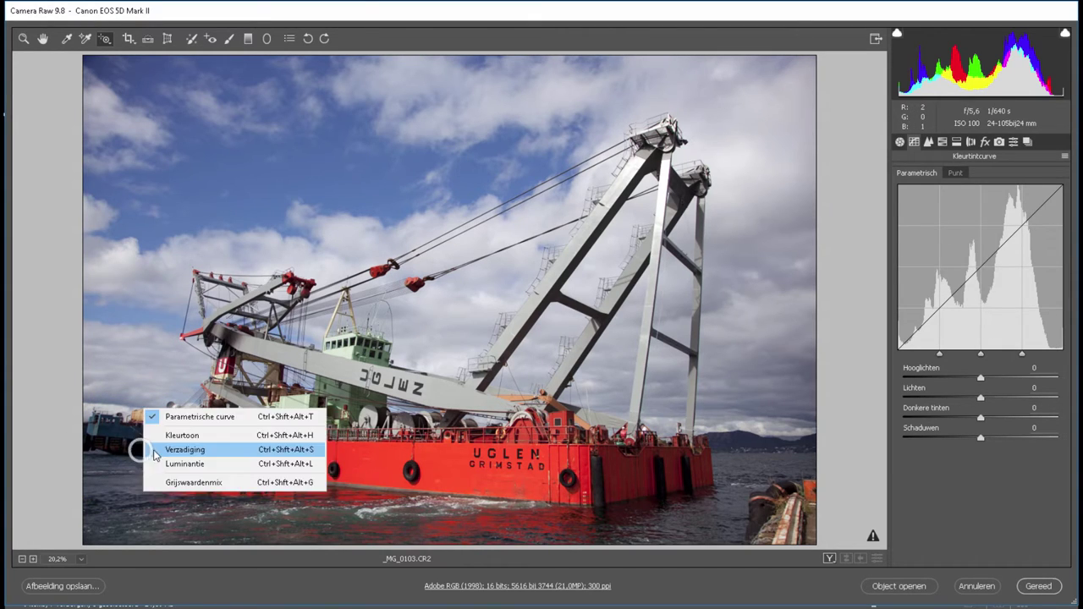
left_click(148, 442)
right_click(152, 439)
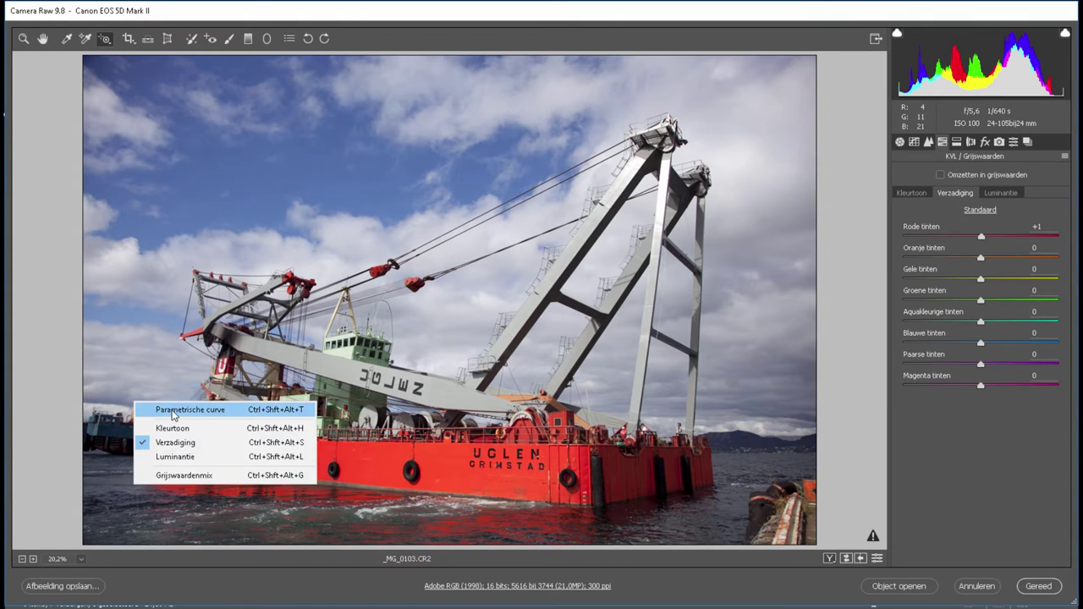
left_click(174, 410)
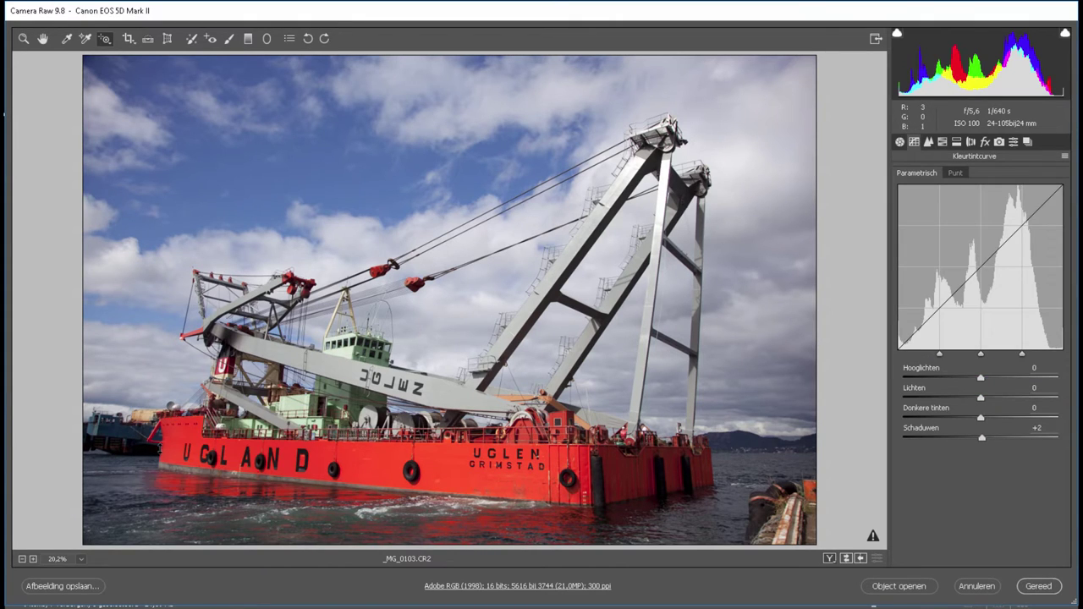
- Drag on dark and bright areas to set Schaduwen to -88 and Hooglichten to -94
left_click_drag(193, 450, 193, 398)
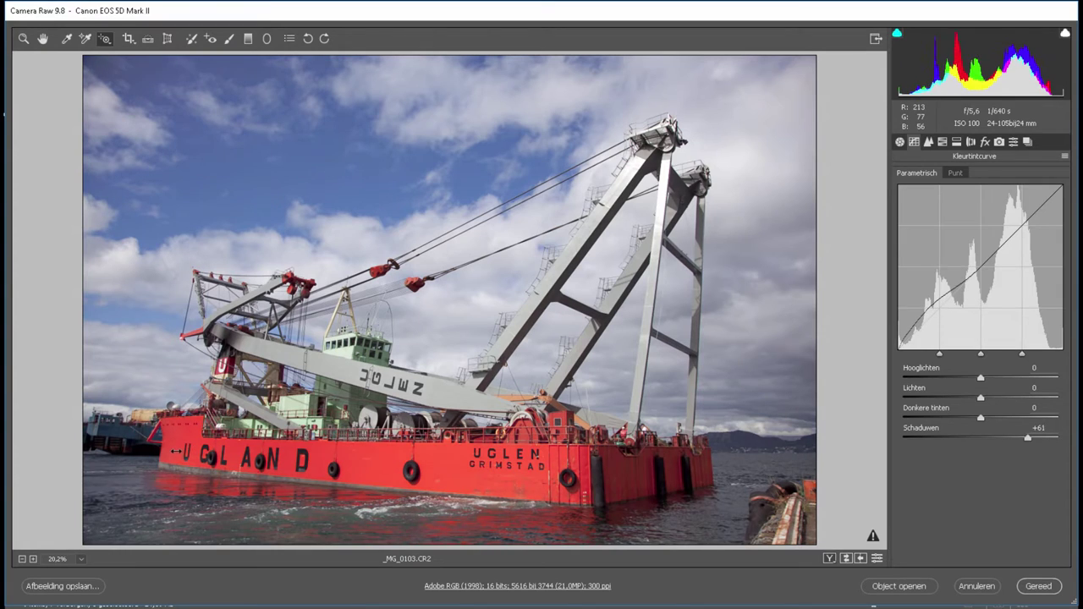
left_click_drag(192, 453, 190, 454)
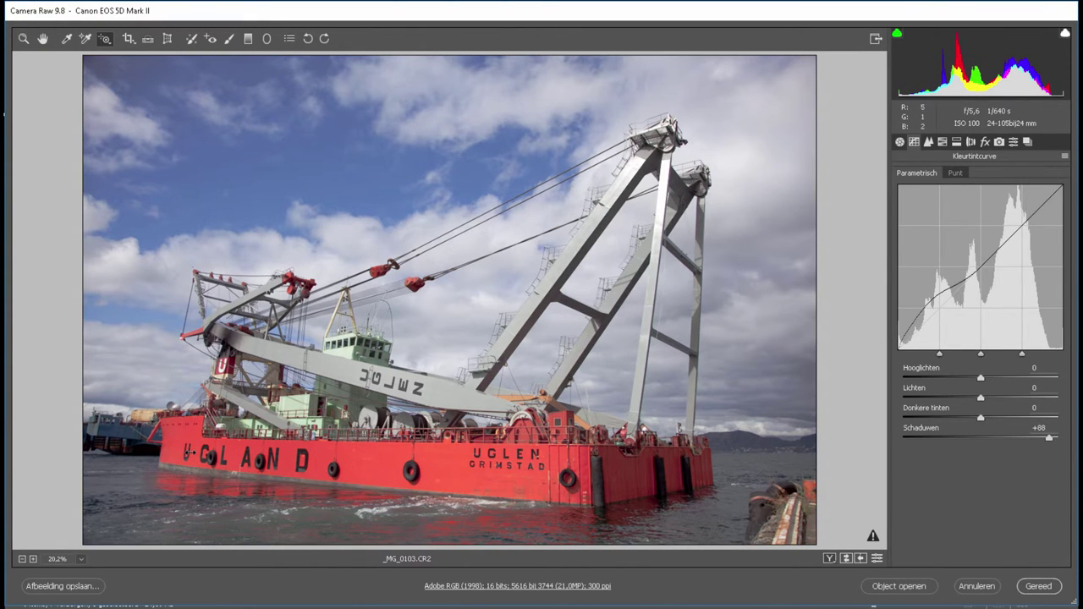
mouse_move(191, 453)
left_mouse_down()
mouse_move(76, 447)
mouse_move(4, 530)
left_mouse_up()
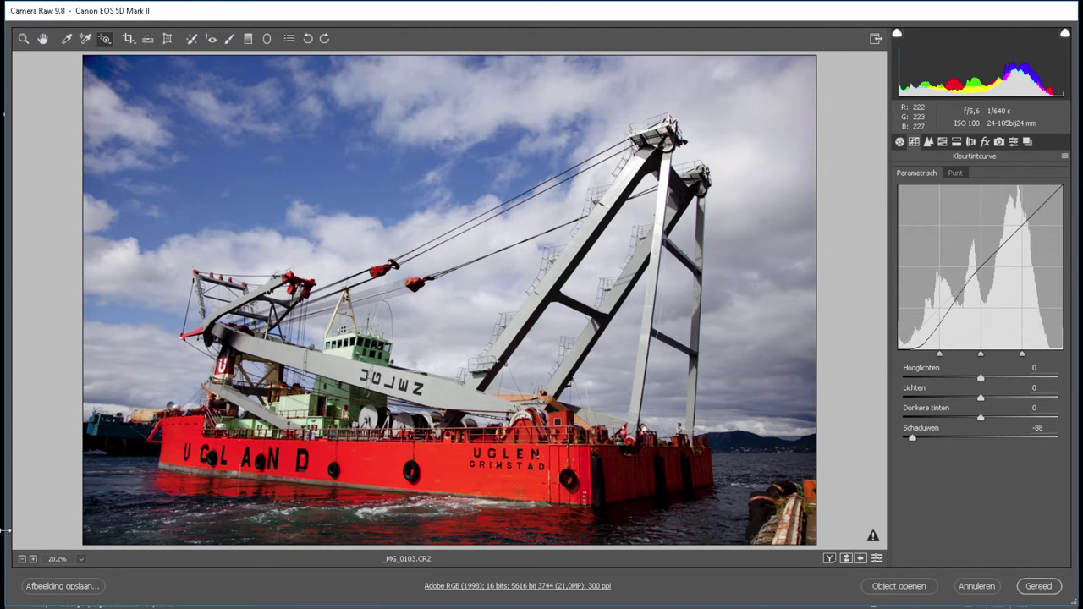
left_click_drag(719, 152, 753, 153)
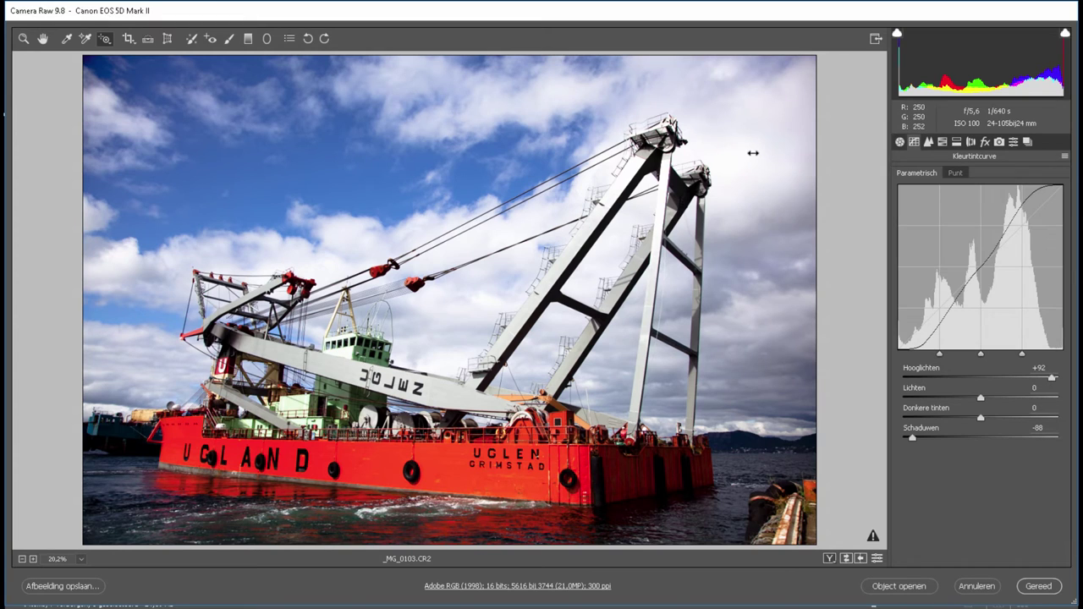
left_click_drag(754, 153, 588, 143)
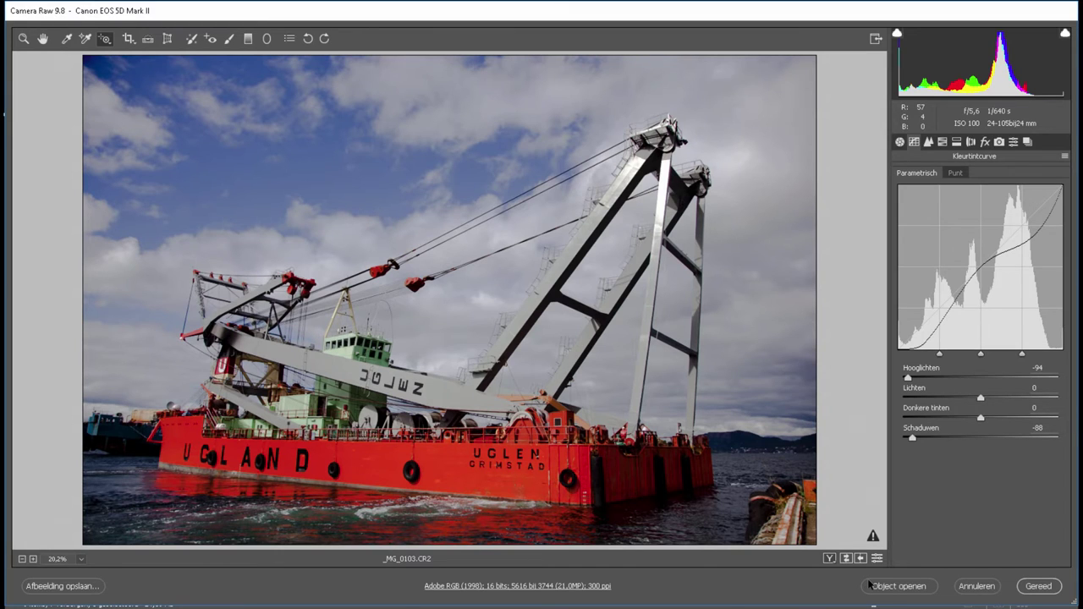
key("alt")
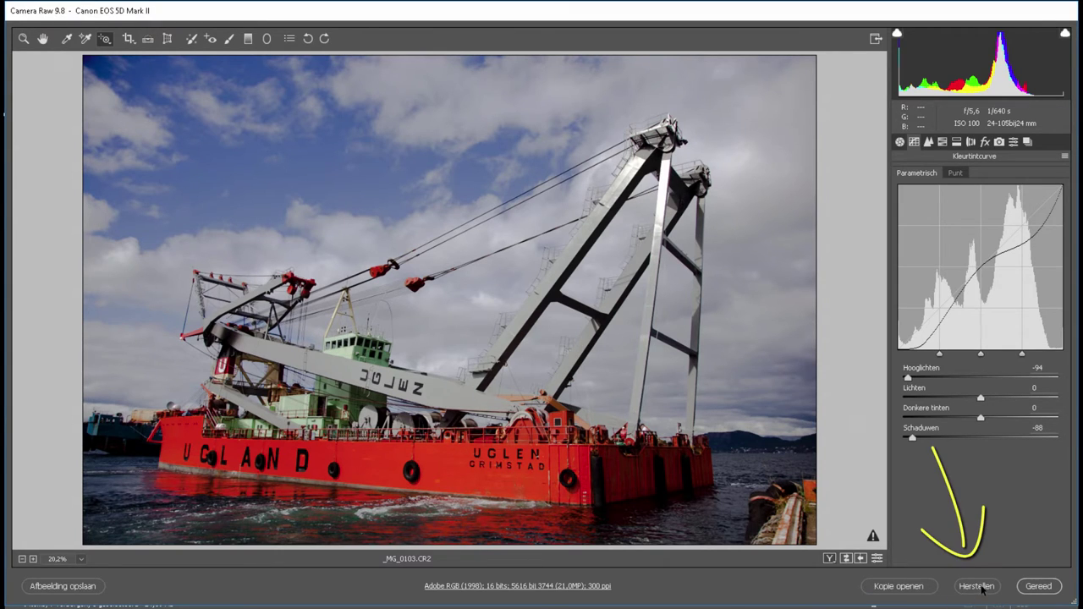
- Reset all settings to neutral and set the on-image adjustment to Kleurtoon
left_click(977, 586, "alt")
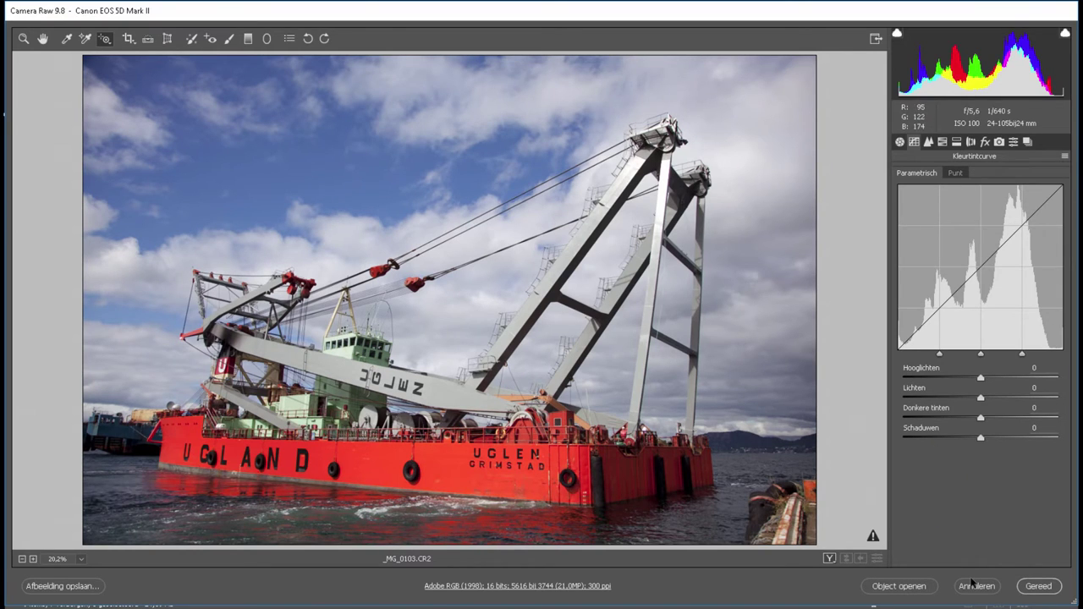
right_click(401, 122)
left_click(453, 150)
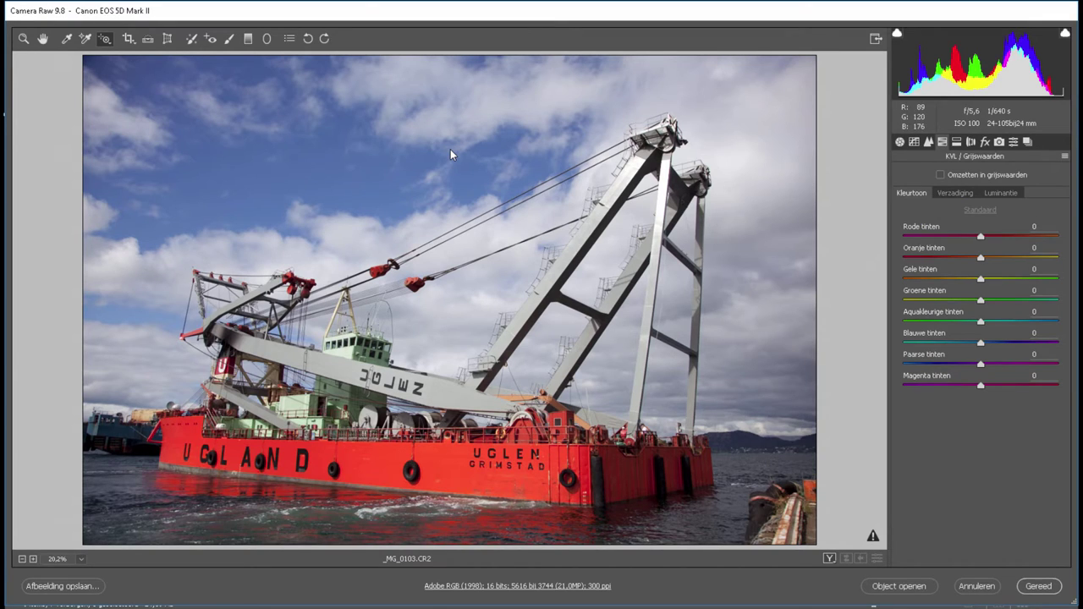
- Shift the sky's Blauwe tinten hue toward purple, then reset it back to 0
left_click_drag(249, 177, 296, 178)
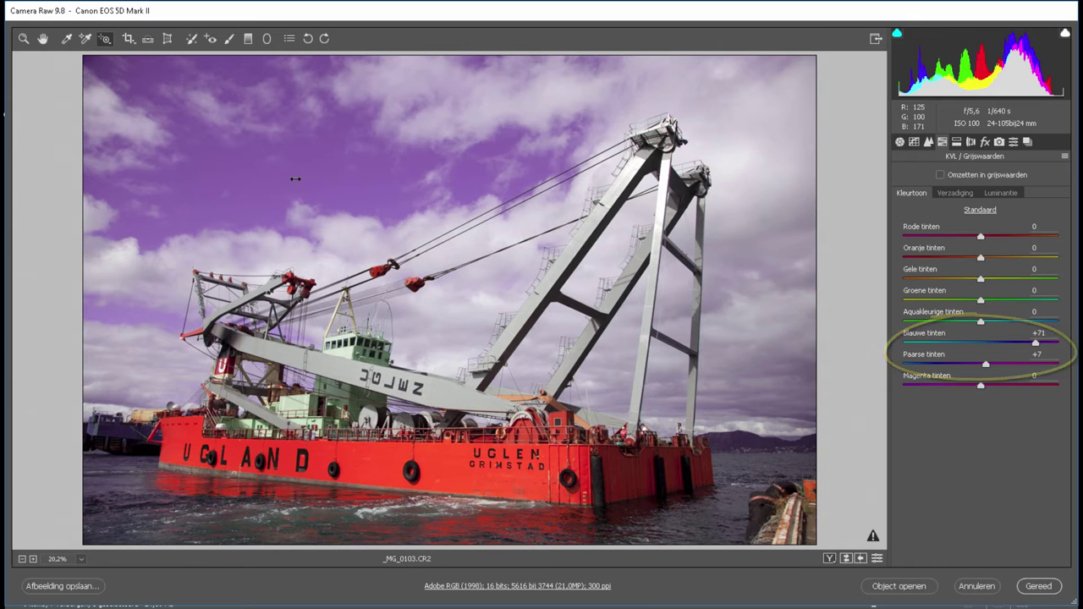
left_click_drag(295, 178, 269, 173)
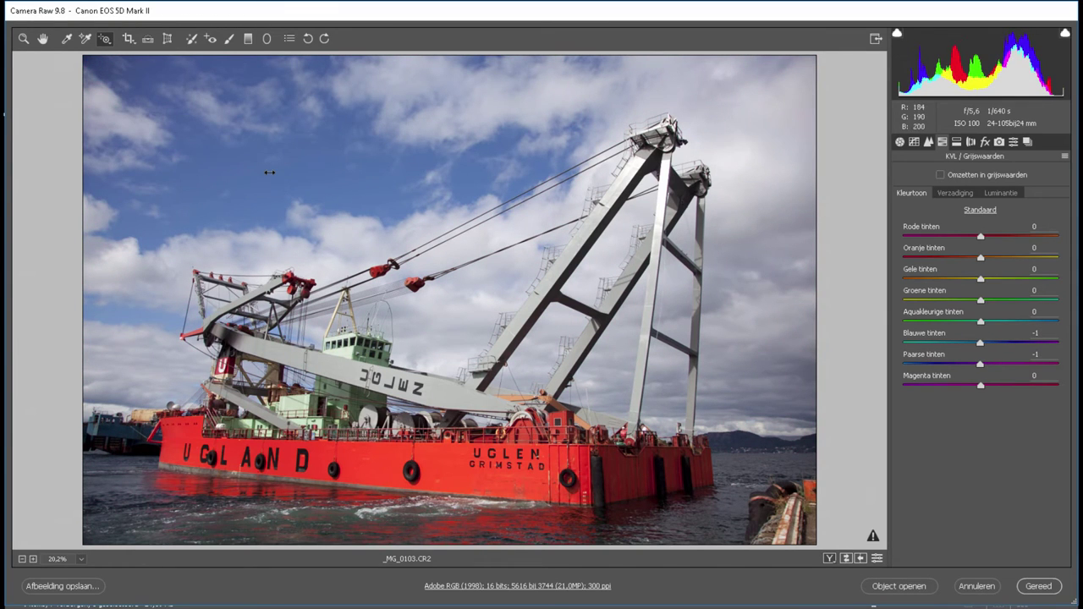
left_click_drag(981, 342, 1029, 343)
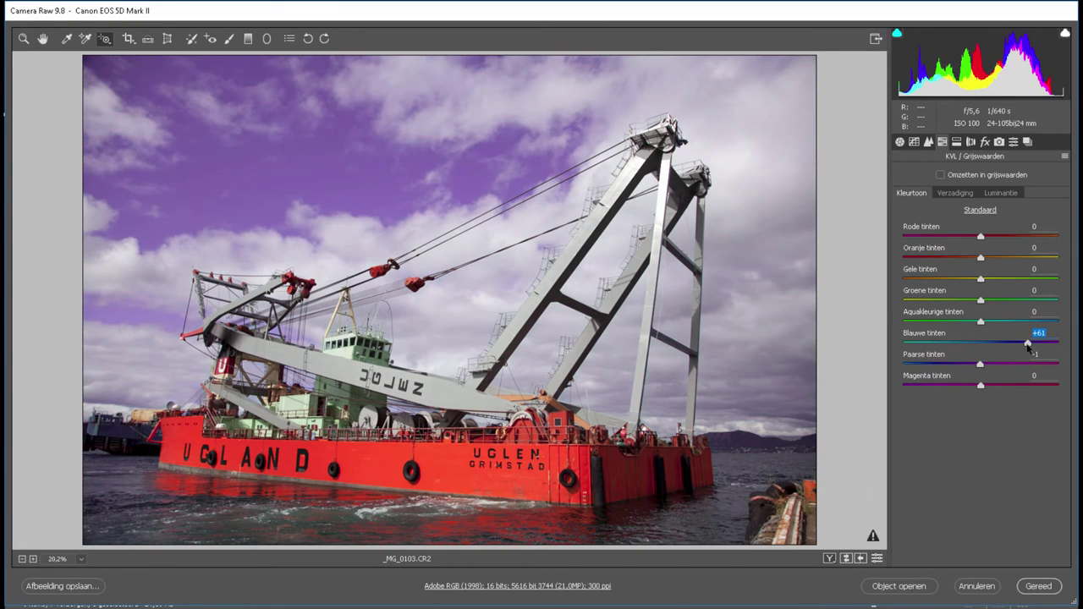
key("Tab")
type("0")
double_click(1028, 343)
- With Verzadiging, boost the blue sky's saturation and reduce the red hull's saturation
right_click(240, 117)
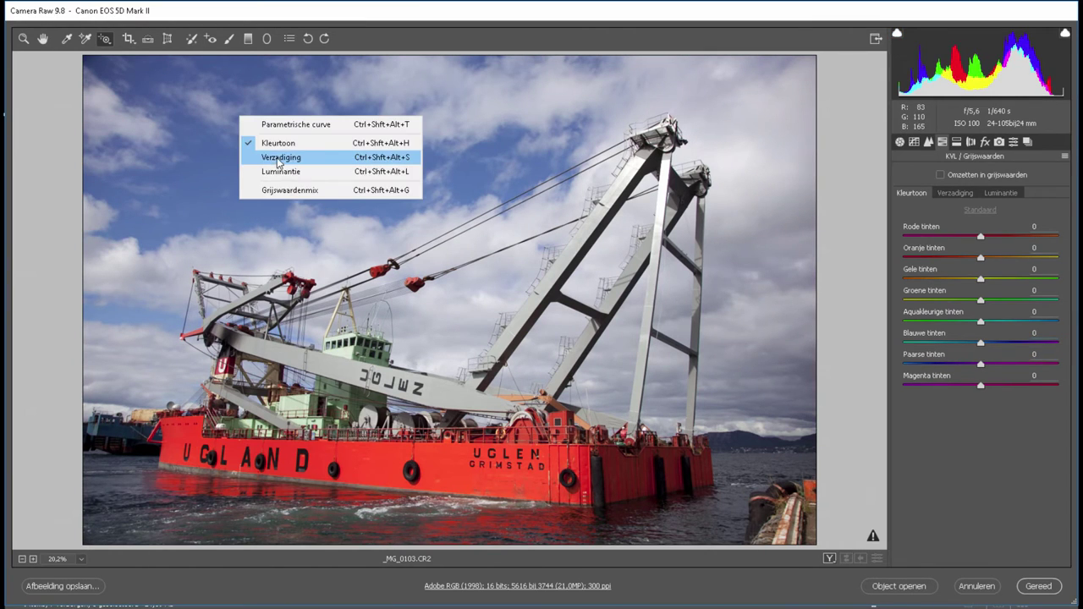
left_click(279, 158)
left_click_drag(278, 161, 407, 169)
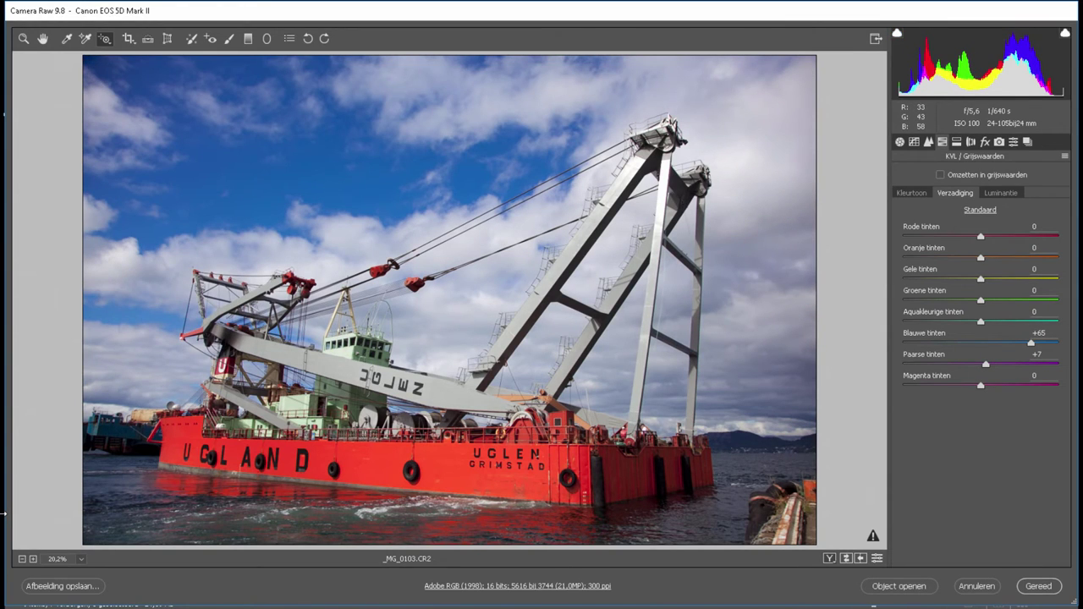
left_click_drag(474, 464, 430, 466)
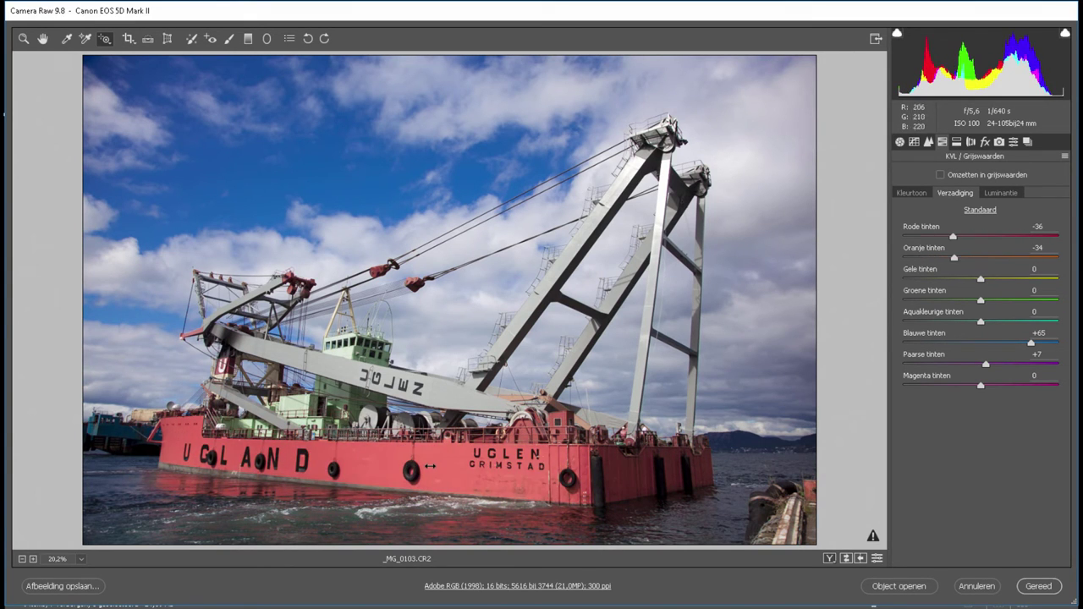
- Raise the hull's Luminantie so Rode and Oranje tinten reach +100
key("ctrl+shift+alt+l")
right_click(427, 149)
left_click(467, 170)
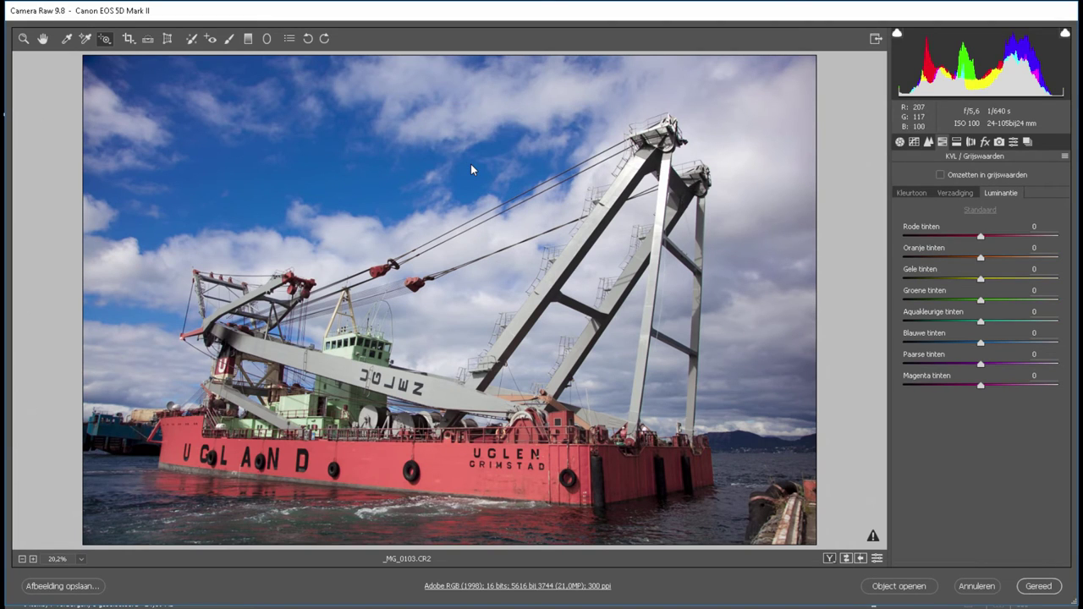
mouse_move(474, 461)
left_mouse_down()
mouse_move(395, 458)
mouse_move(560, 458)
left_mouse_up()
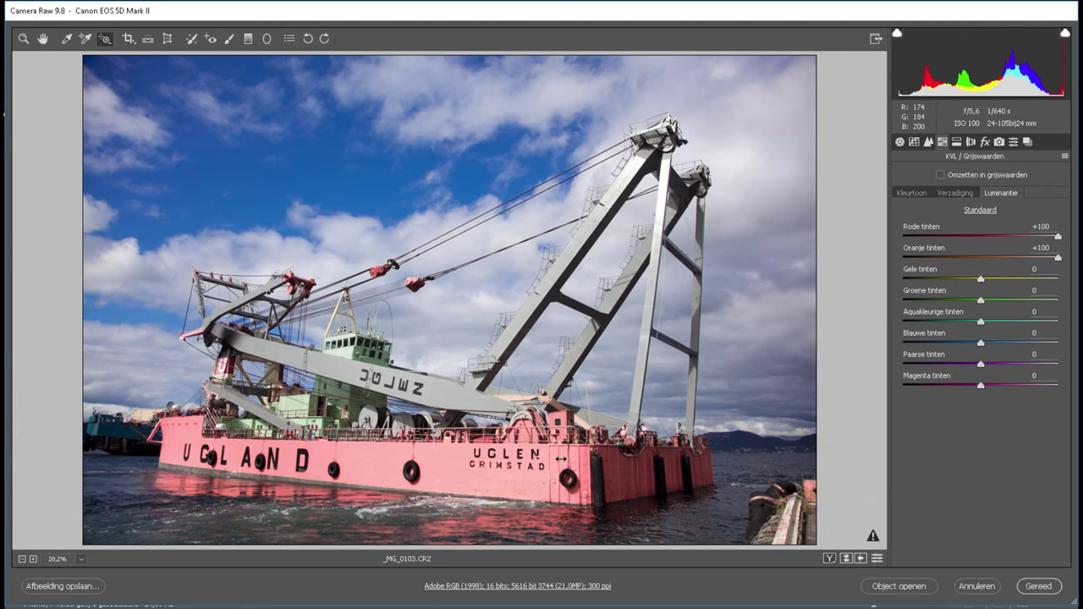
right_click(374, 115)
left_click(438, 187)
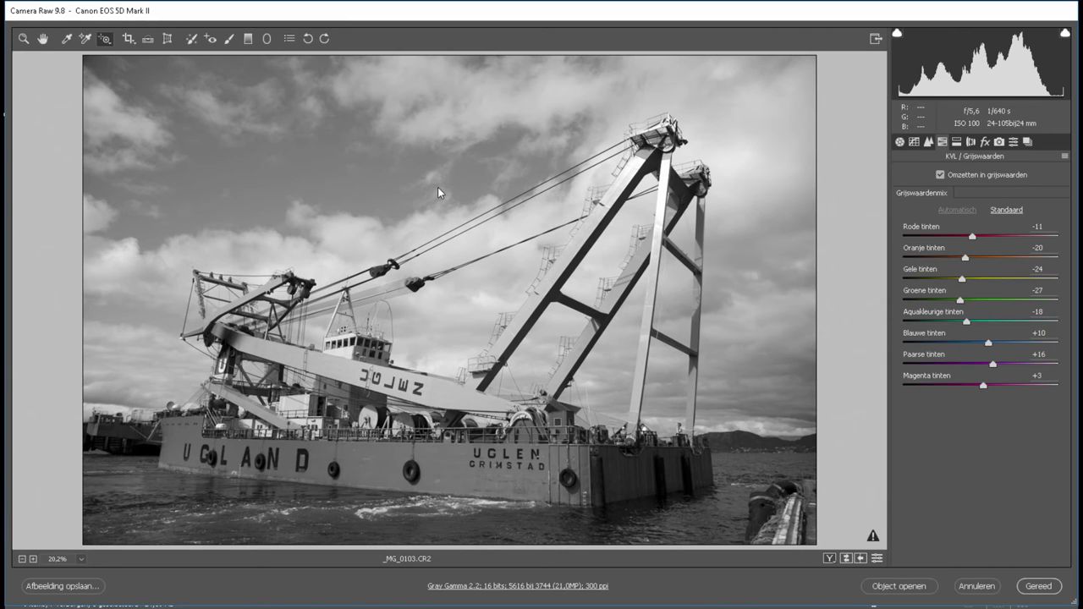
mouse_move(305, 171)
left_mouse_down()
mouse_move(243, 174)
mouse_move(257, 173)
left_mouse_up()
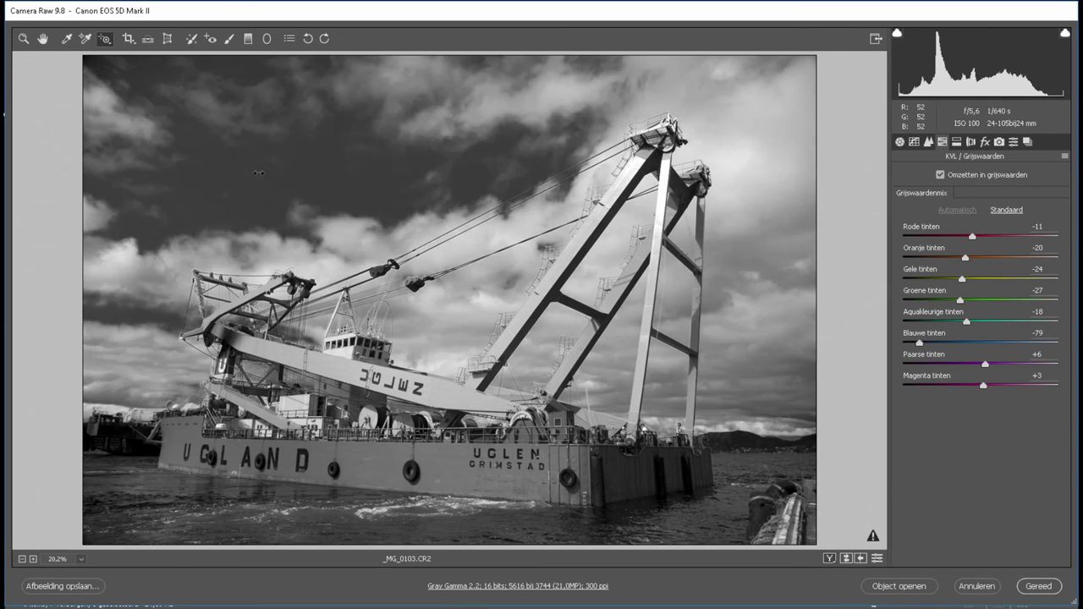
left_click_drag(449, 480, 473, 480)
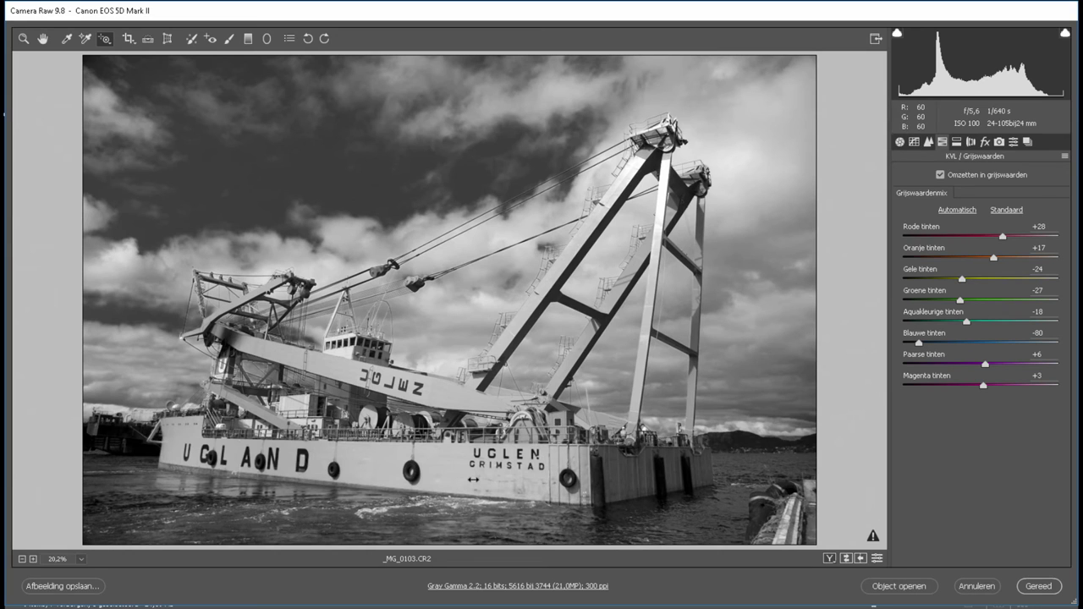
left_click(940, 174)
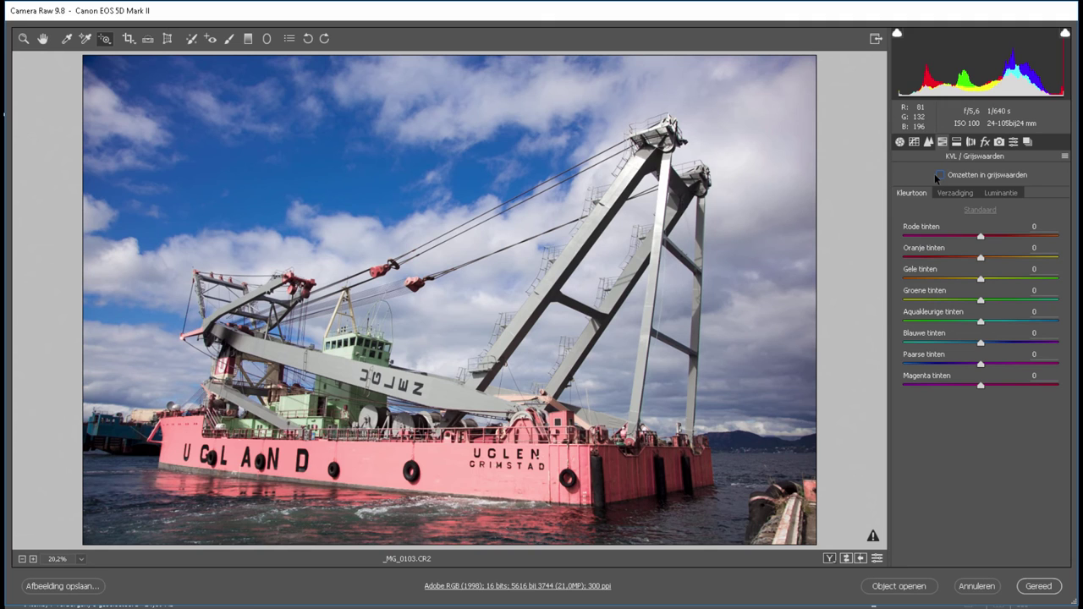
- Using Kleurtoon, shift the sky to teal with Blauwe tinten -45 and Paarse tinten -12
right_click(145, 315)
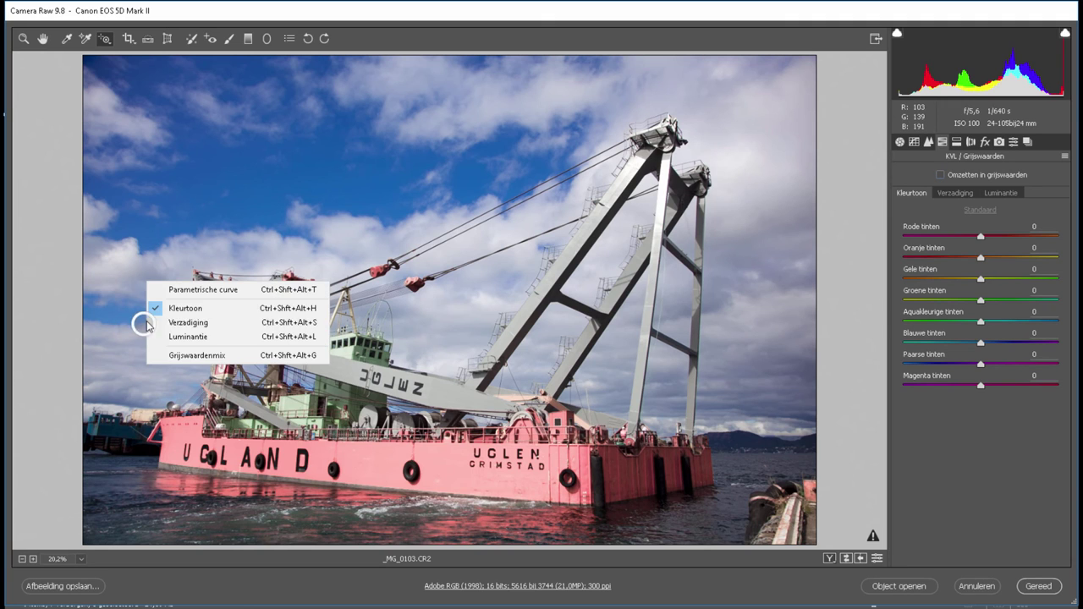
left_click(197, 310)
left_click_drag(197, 312, 197, 237)
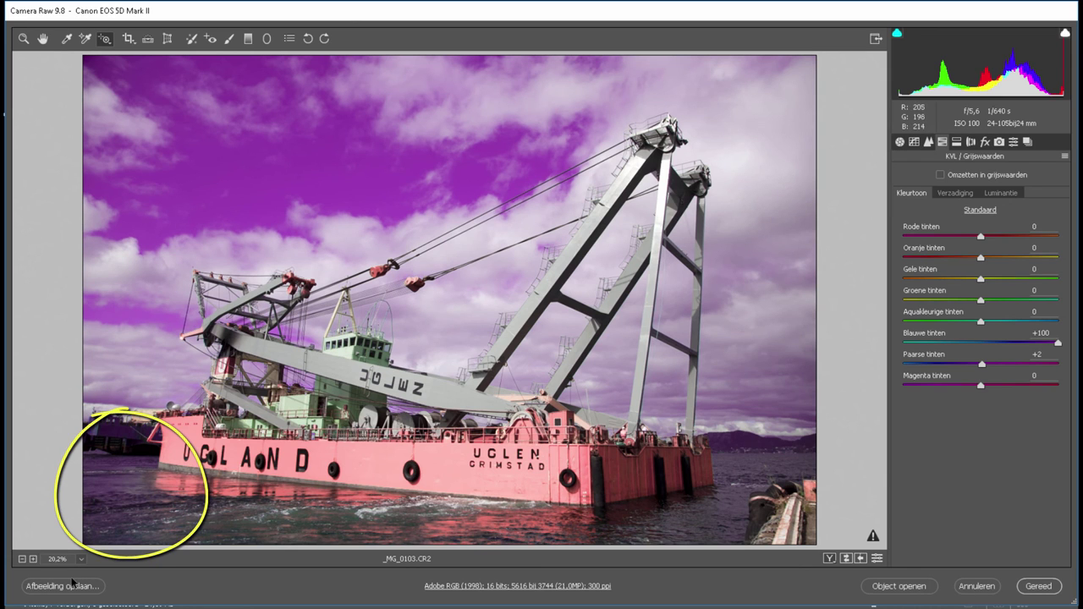
mouse_move(262, 181)
left_mouse_down()
mouse_move(163, 192)
mouse_move(220, 188)
mouse_move(191, 193)
left_mouse_up()
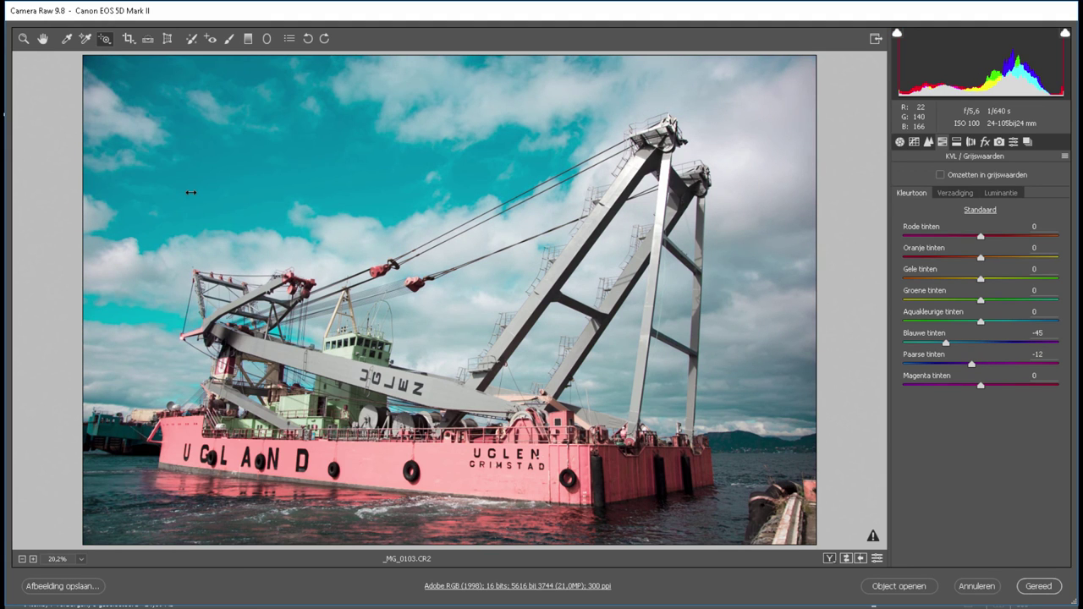